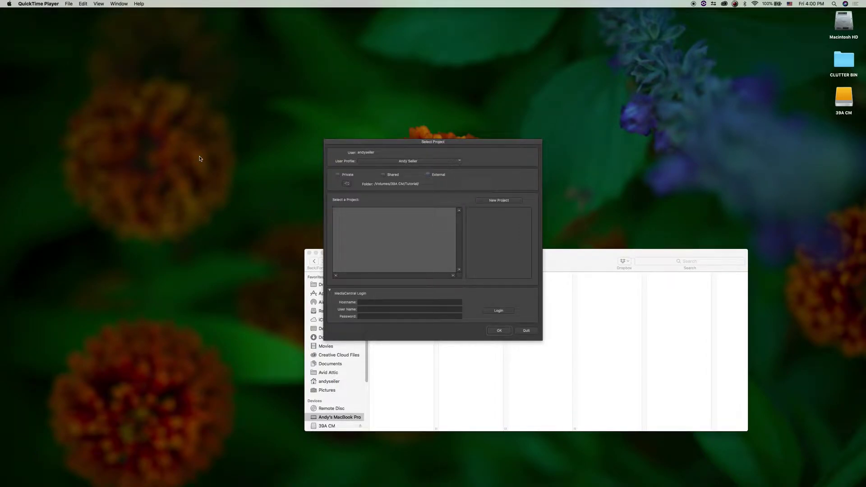
# Step: Start a new project and name it 8k Go
pyautogui.moveTo(376, 145); pyautogui.dragTo(419, 69)
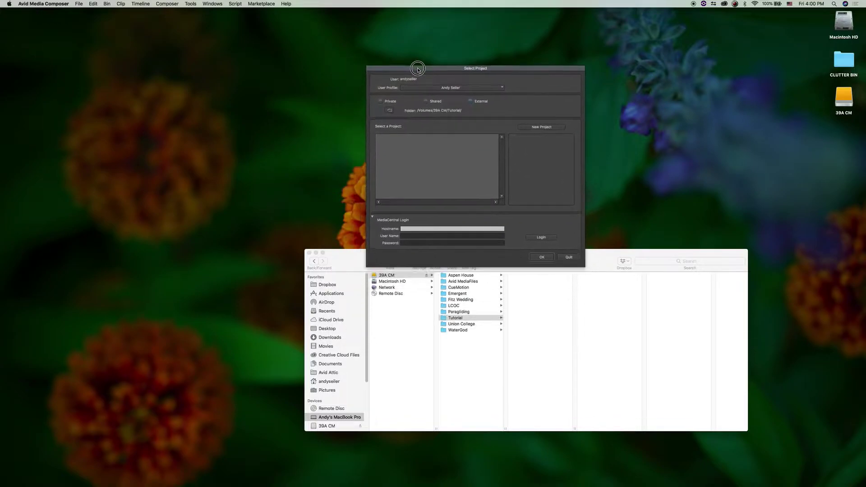
pyautogui.click(544, 125)
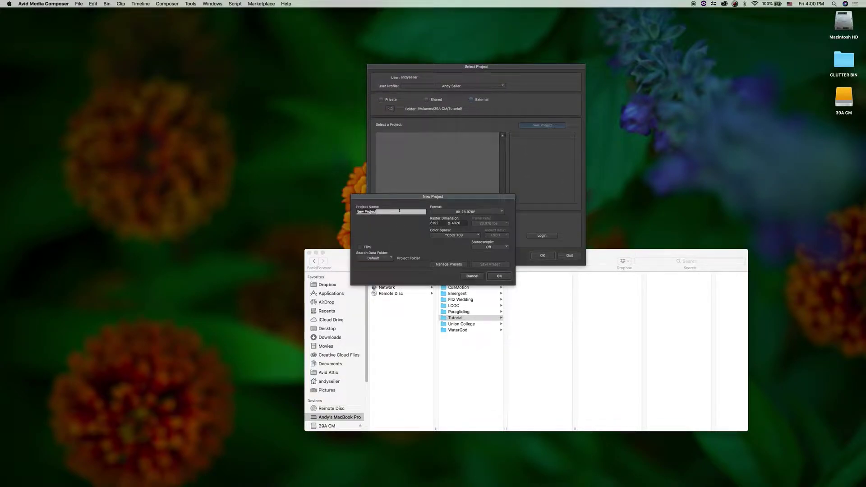
pyautogui.doubleClick(402, 212)
pyautogui.write('8')
pyautogui.tripleClick(402, 213)
pyautogui.write('8')
# Step: Set the project format to 8K 8192x4320 23.976P and create the project
pyautogui.click(496, 213)
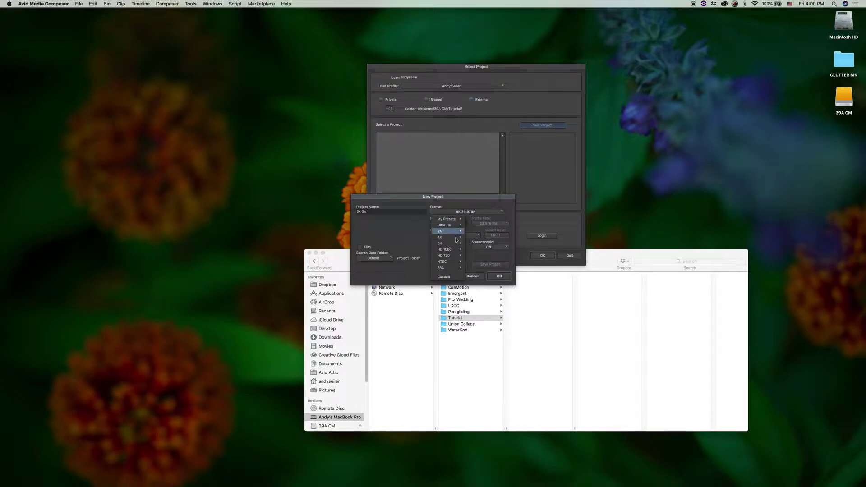
pyautogui.moveTo(454, 246)
pyautogui.moveTo(487, 244)
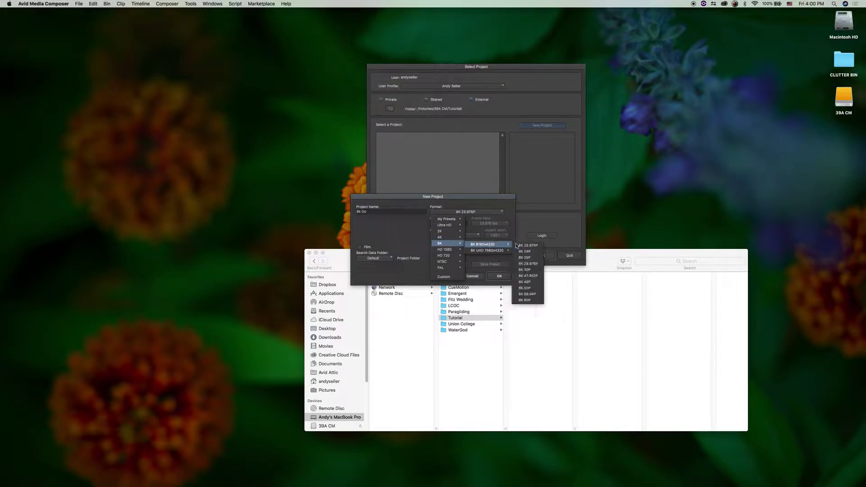
pyautogui.click(525, 247)
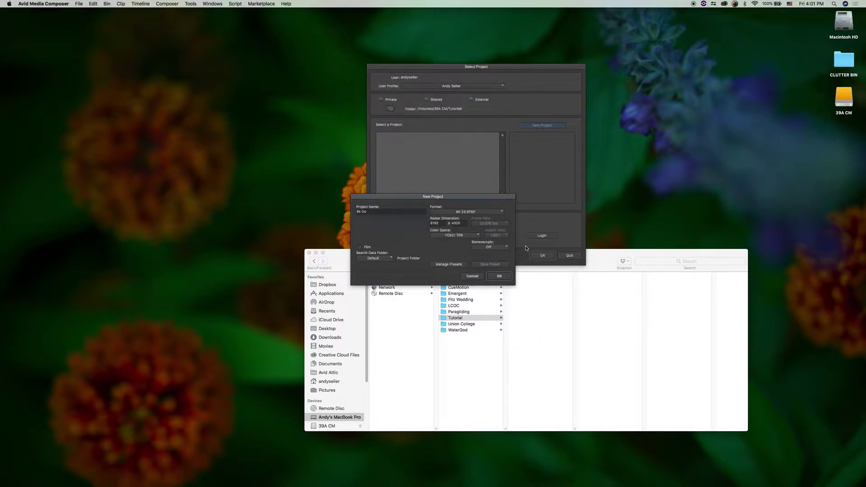
pyautogui.click(499, 277)
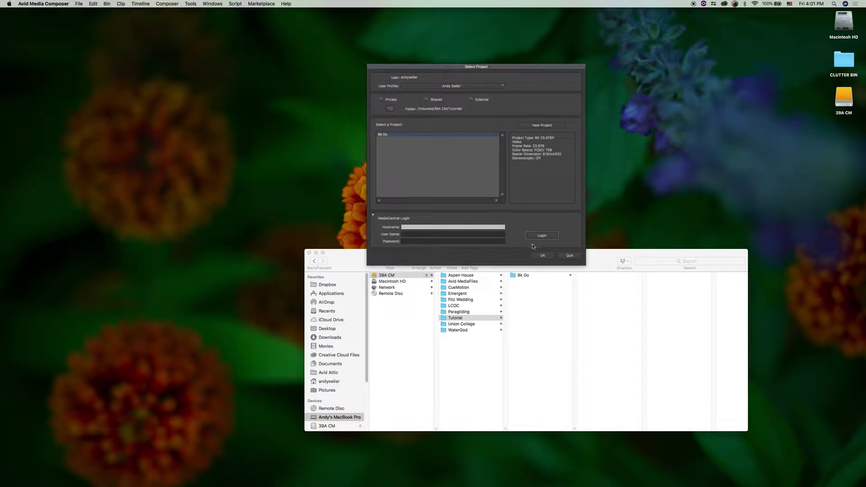
# Step: Open the 8k Go project
pyautogui.click(544, 255)
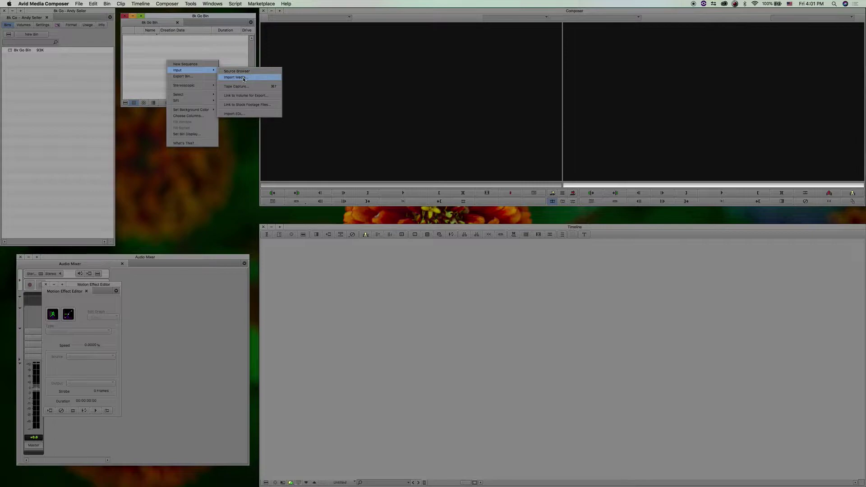
# Step: In the Import Media browser, expand 39A CM > LCOC > Media > Footage and open 070818_A01
pyautogui.click(243, 78)
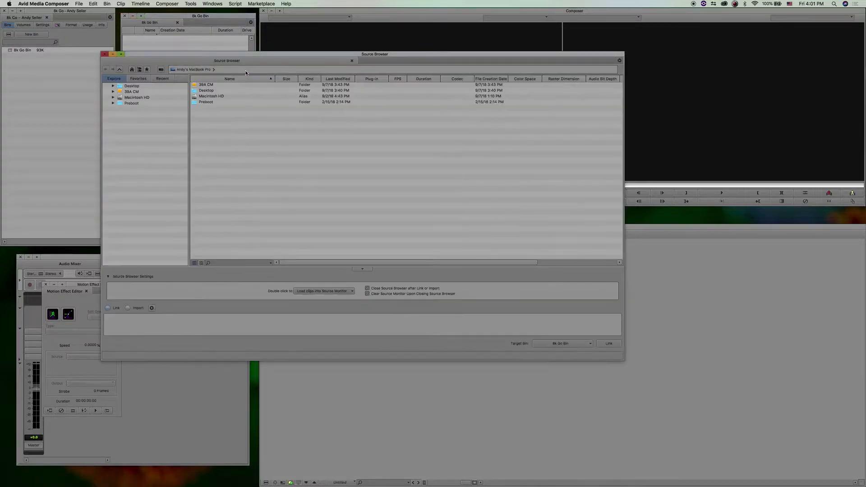
pyautogui.click(113, 92)
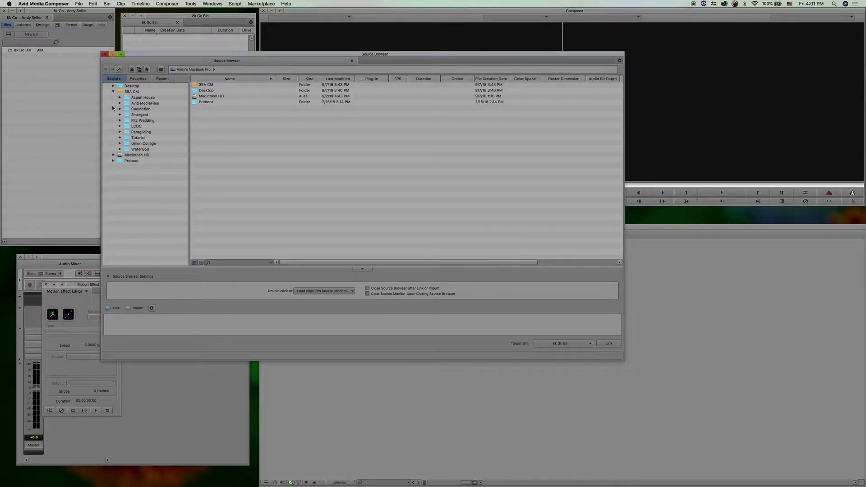
pyautogui.click(120, 127)
pyautogui.click(127, 144)
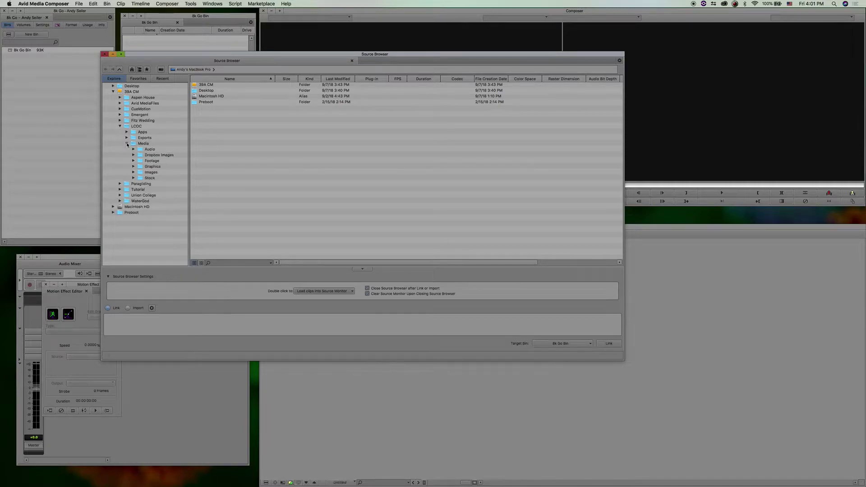
pyautogui.click(133, 161)
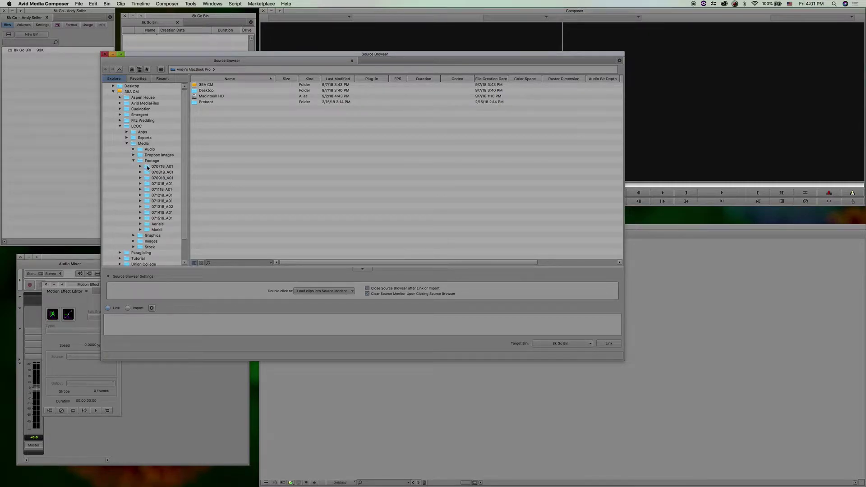
pyautogui.click(147, 168)
pyautogui.click(147, 172)
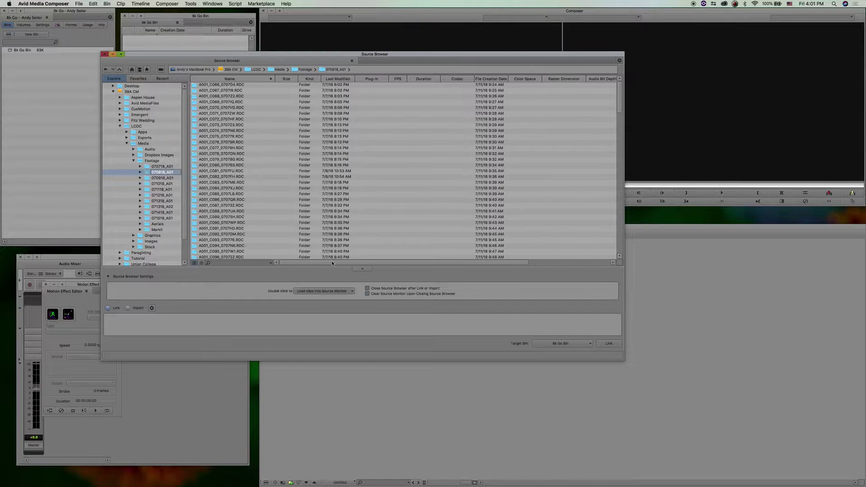
# Step: Select all the 070818_A01 RDC clip folders, move the Source Browser aside, and open Finder
pyautogui.click(196, 86)
pyautogui.press('super+a')
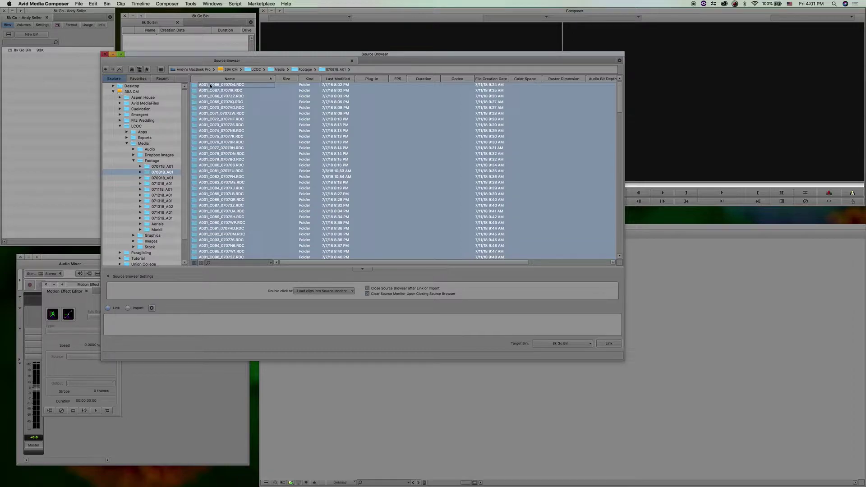
pyautogui.moveTo(279, 58); pyautogui.dragTo(445, 90)
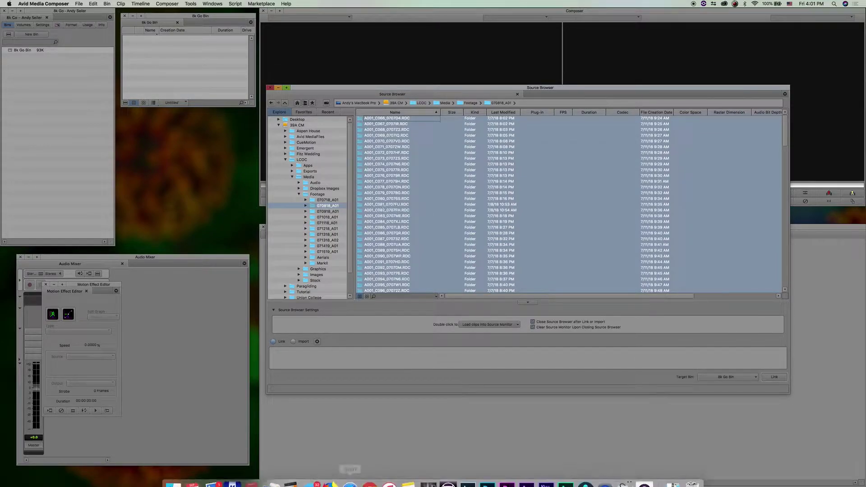
pyautogui.click(176, 476)
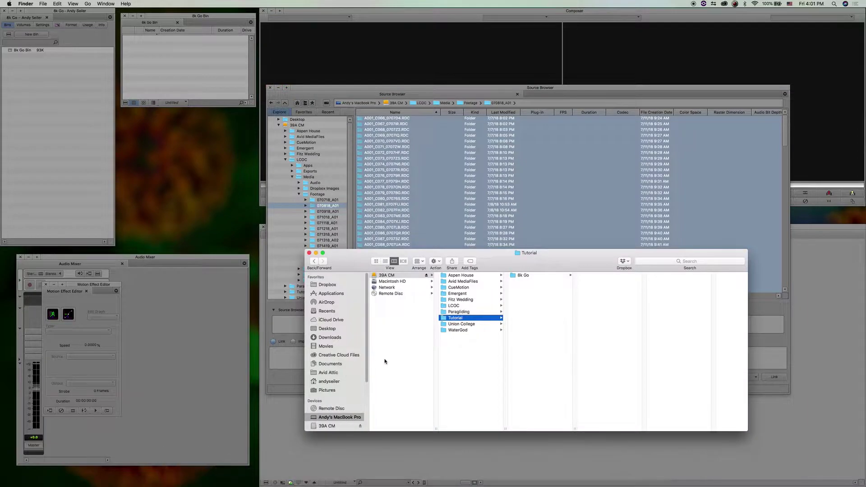
# Step: In Finder, navigate LCOC > Media > Footage > 070818_A01 > A001_C066_0707D4.RDC
pyautogui.click(460, 367)
pyautogui.click(455, 306)
pyautogui.click(544, 288)
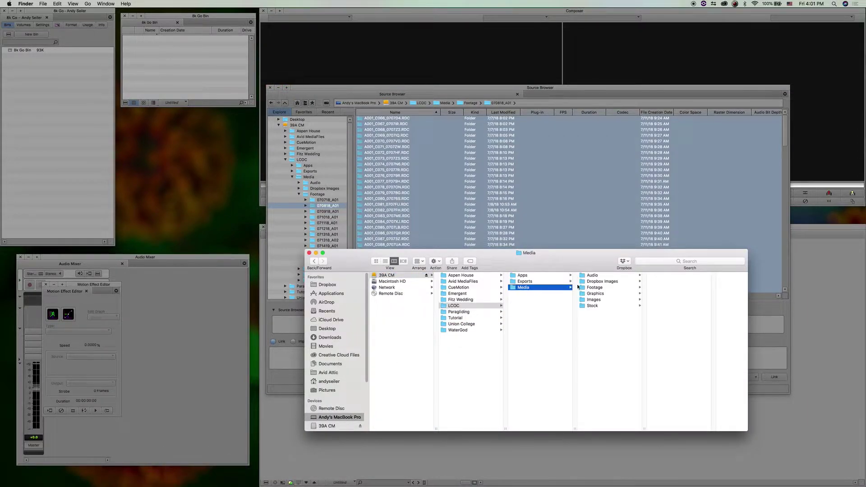
pyautogui.click(607, 289)
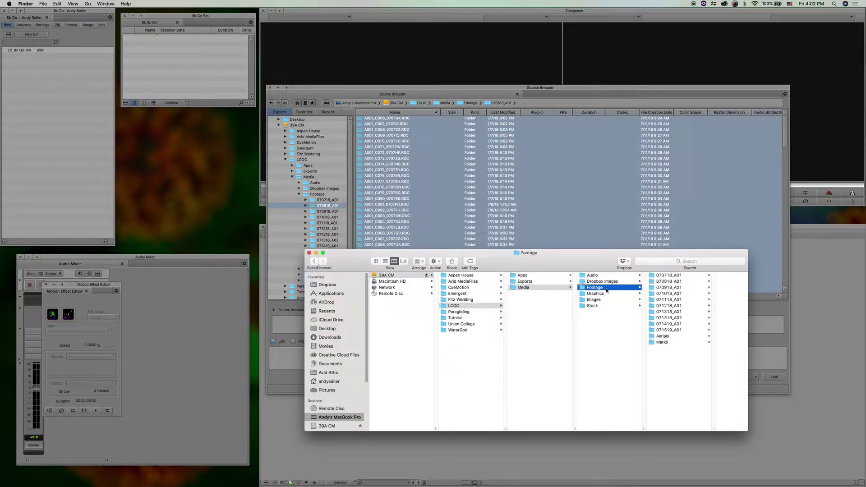
pyautogui.click(671, 281)
pyautogui.click(649, 276)
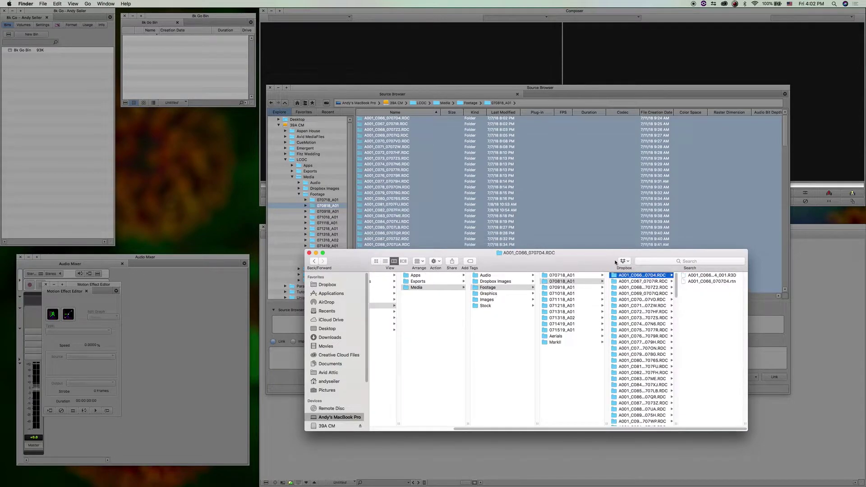
pyautogui.moveTo(593, 258); pyautogui.dragTo(491, 243)
# Step: Quick-Look preview A001_C066_0707D4_001.R3D, then close the Finder window
pyautogui.click(623, 261)
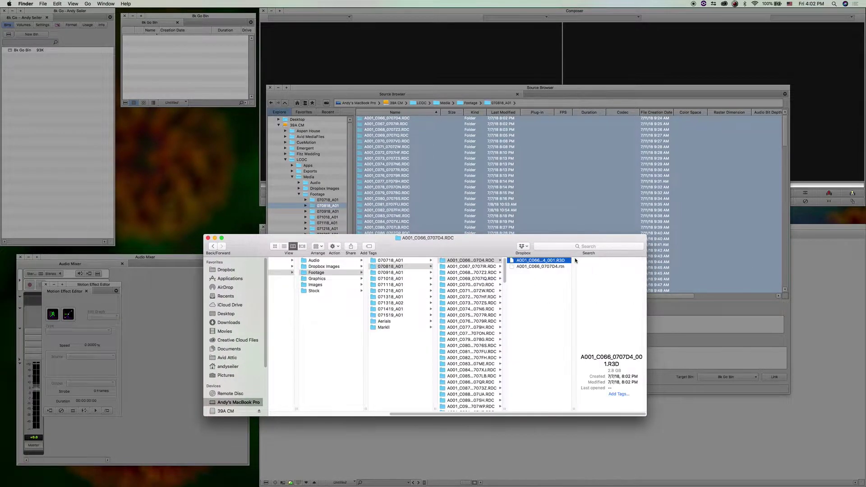
pyautogui.press('space')
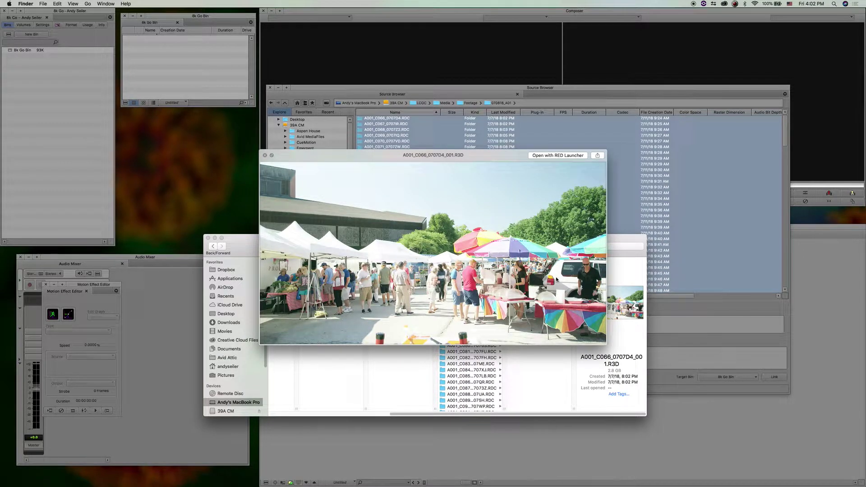
pyautogui.press('space')
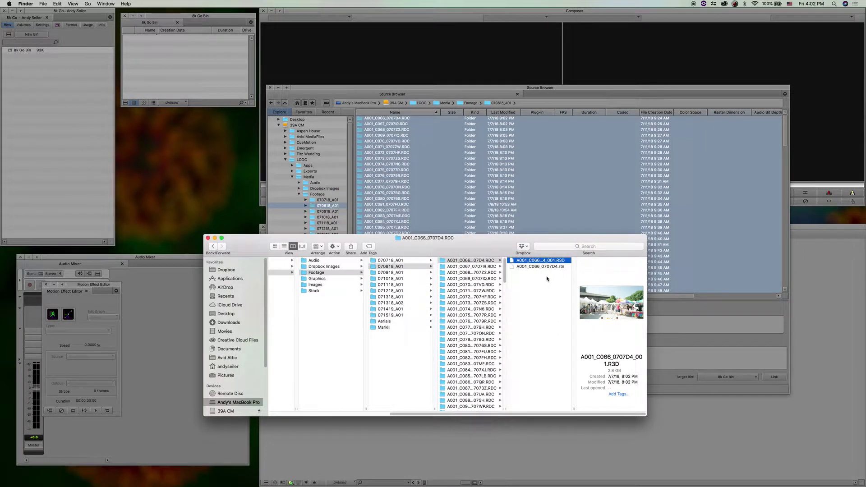
pyautogui.click(209, 238)
# Step: Link the selected 070818_A01 clips into the 8k Go Bin and make the bin taller
pyautogui.click(775, 377)
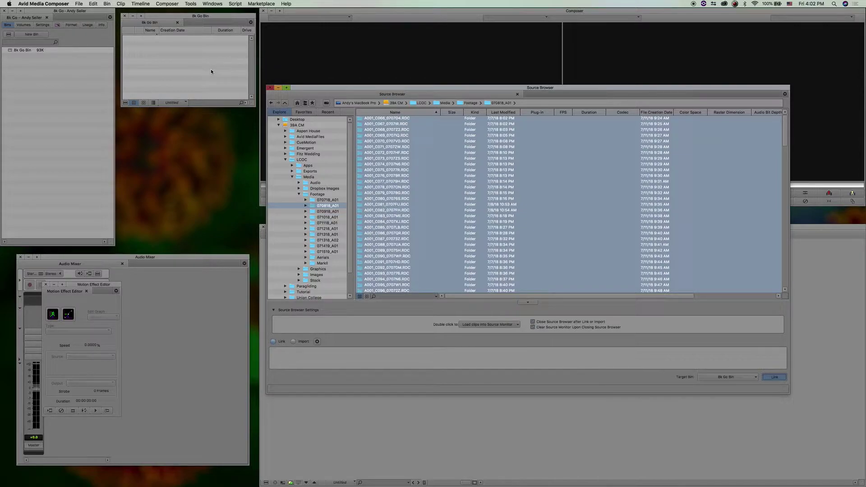
pyautogui.press('Return')
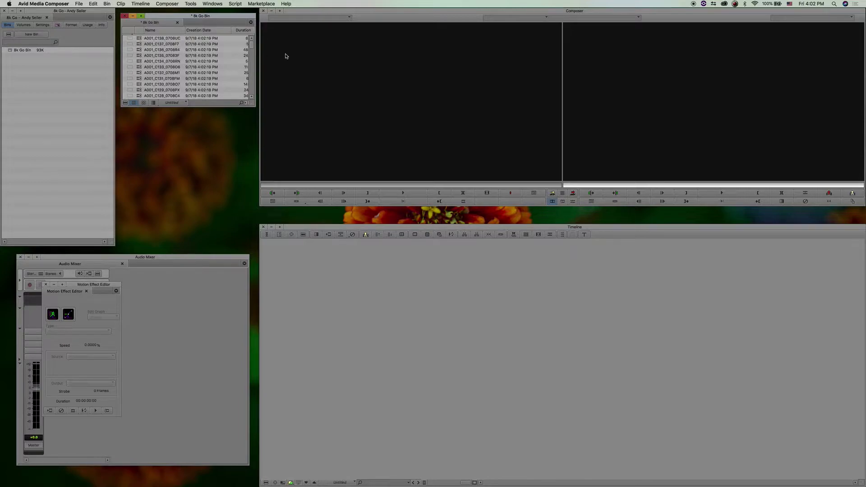
pyautogui.moveTo(255, 106); pyautogui.dragTo(251, 242)
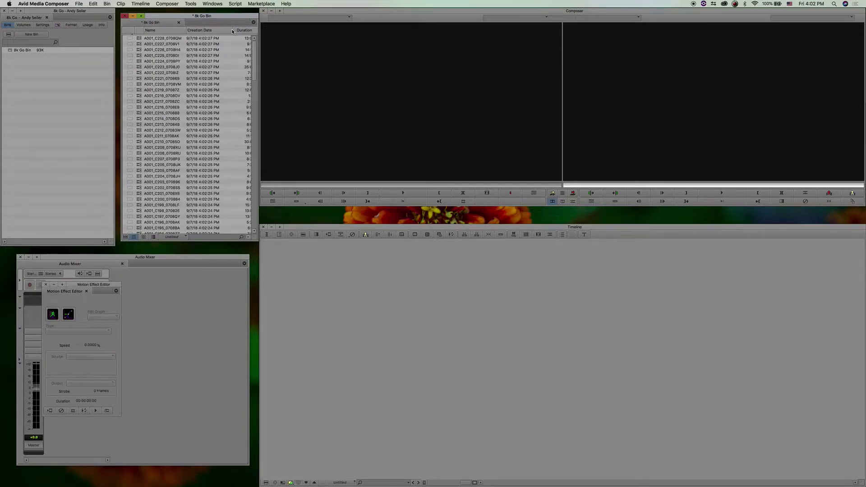
pyautogui.click(152, 31)
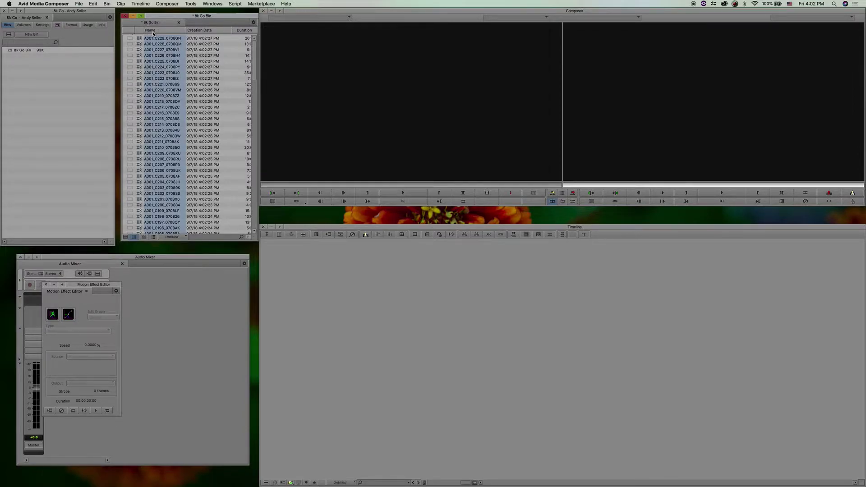
# Step: Sort the bin by name and load radishes clip A001_C073_0707ZS, scrubbing slightly forward
pyautogui.press('super+e')
pyautogui.click(140, 80)
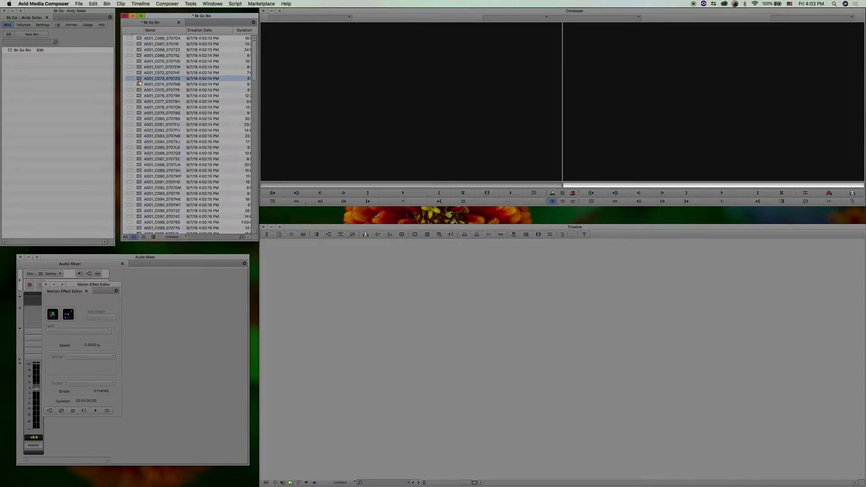
pyautogui.doubleClick(140, 79)
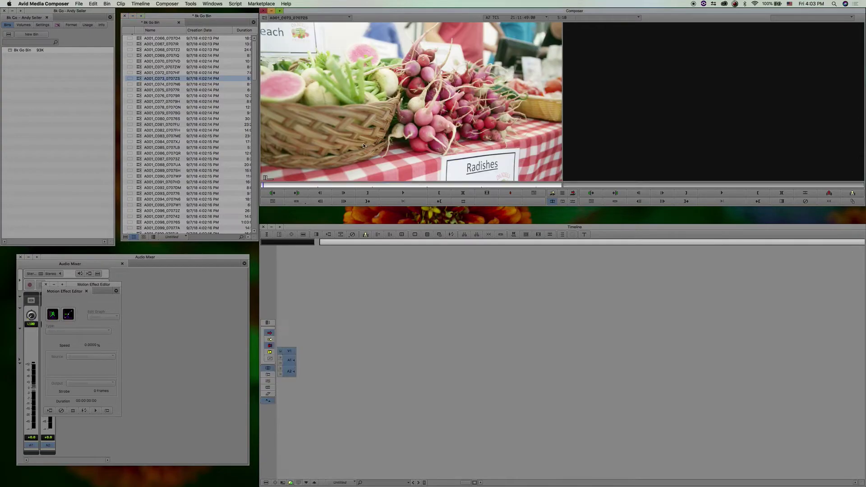
pyautogui.click(363, 185)
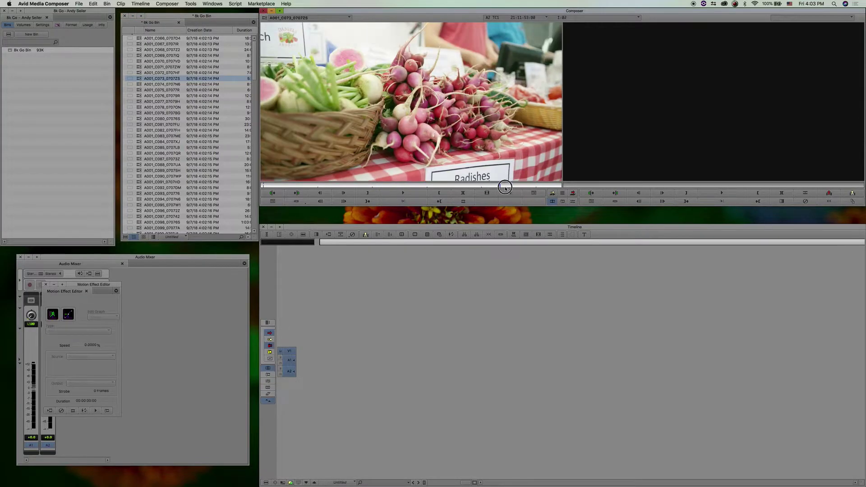
pyautogui.moveTo(316, 184); pyautogui.dragTo(373, 185)
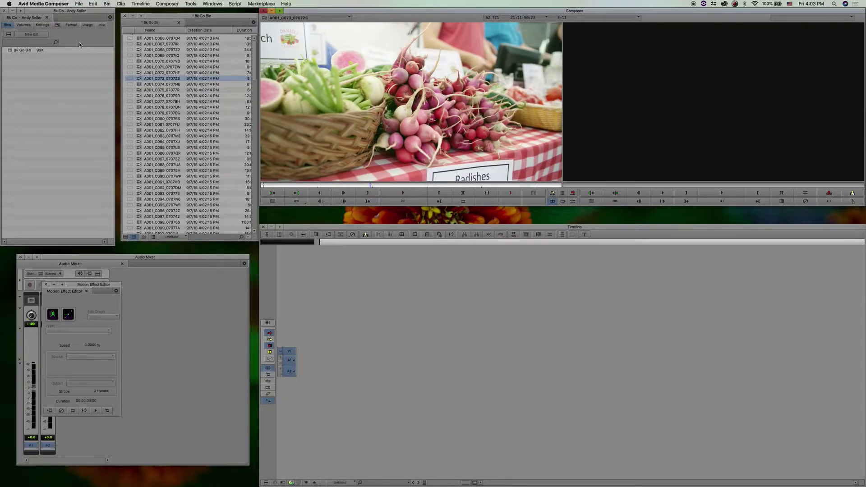
pyautogui.click(57, 25)
# Step: Set the project Proxy resolution to 2048x1080 (1/16)
pyautogui.click(71, 26)
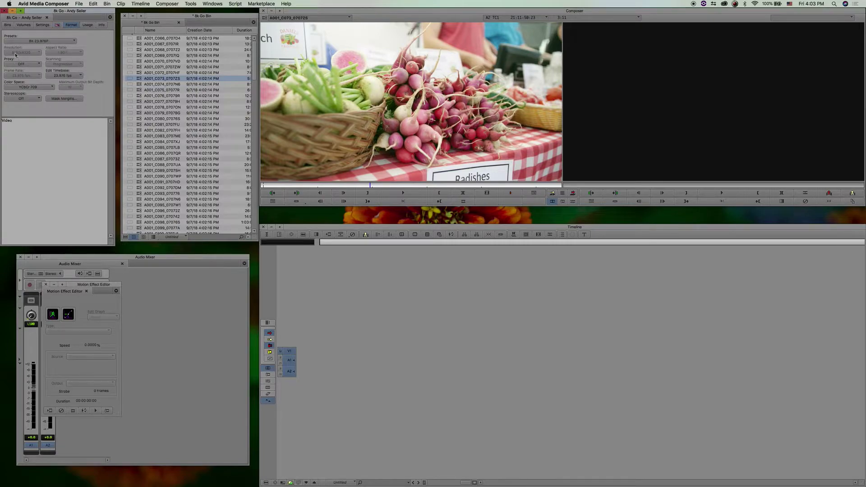
pyautogui.click(20, 66)
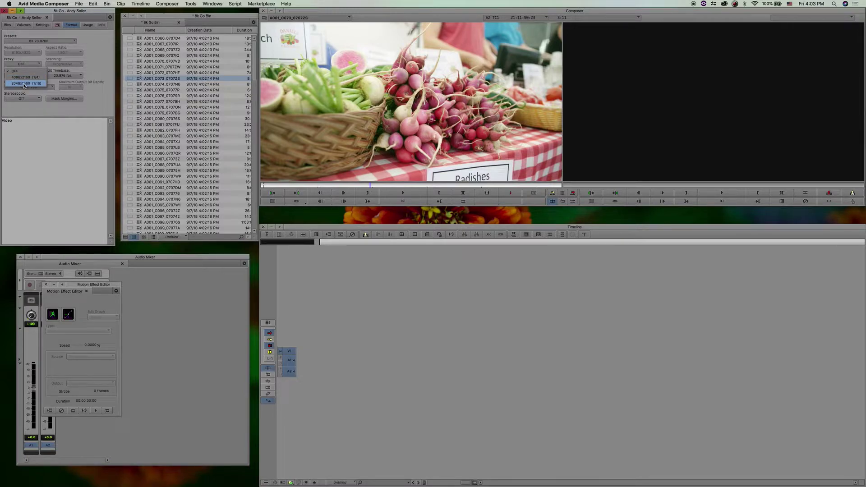
pyautogui.click(24, 84)
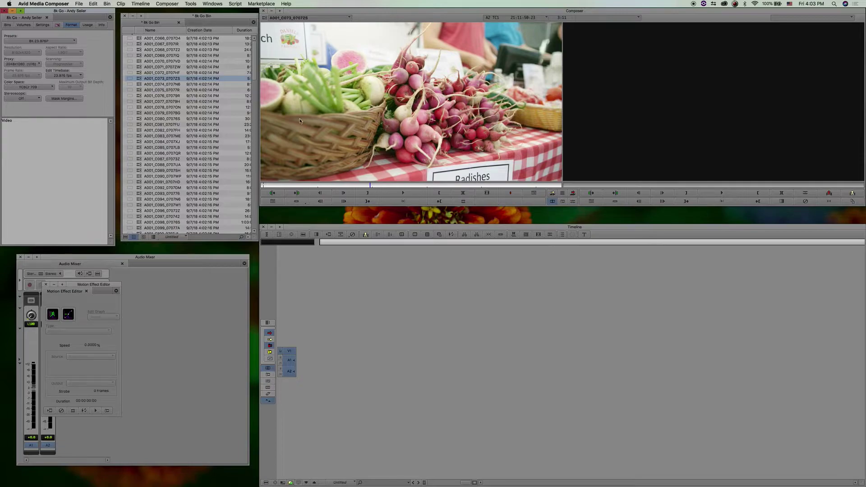
# Step: Scrub and play through the radishes source clip
pyautogui.moveTo(375, 187); pyautogui.dragTo(395, 186)
pyautogui.press('space')
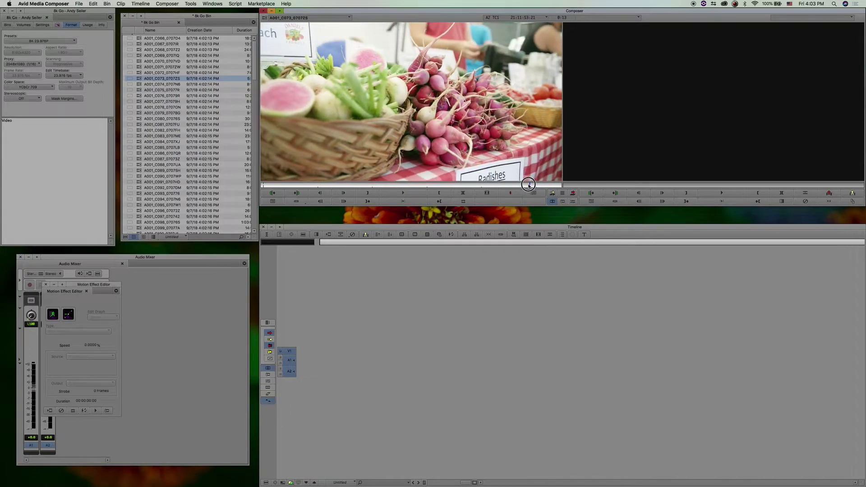
pyautogui.press('space')
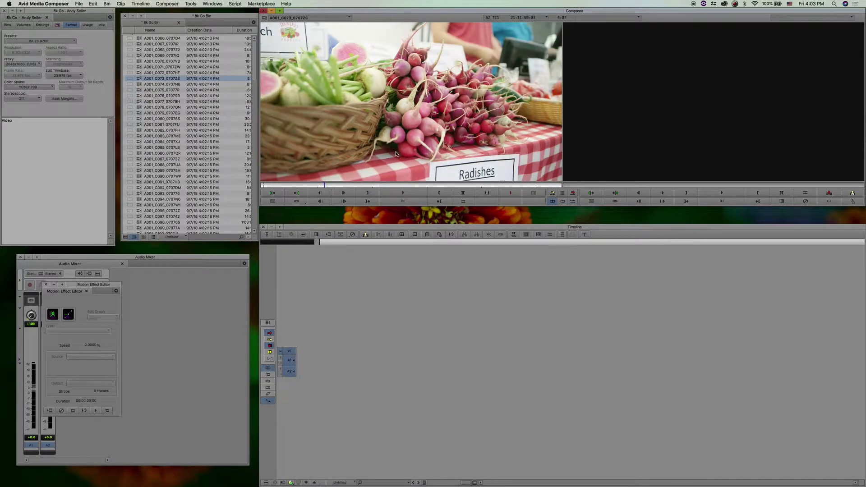
pyautogui.press('space')
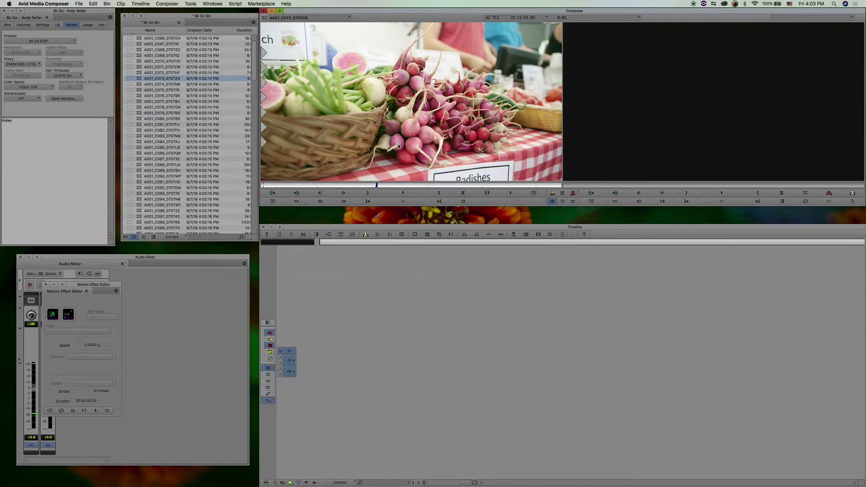
# Step: Mark an In point and splice the radishes shot into a new sequence, placing it on V2 at the start
pyautogui.click(481, 185)
pyautogui.press('i')
pyautogui.press('v')
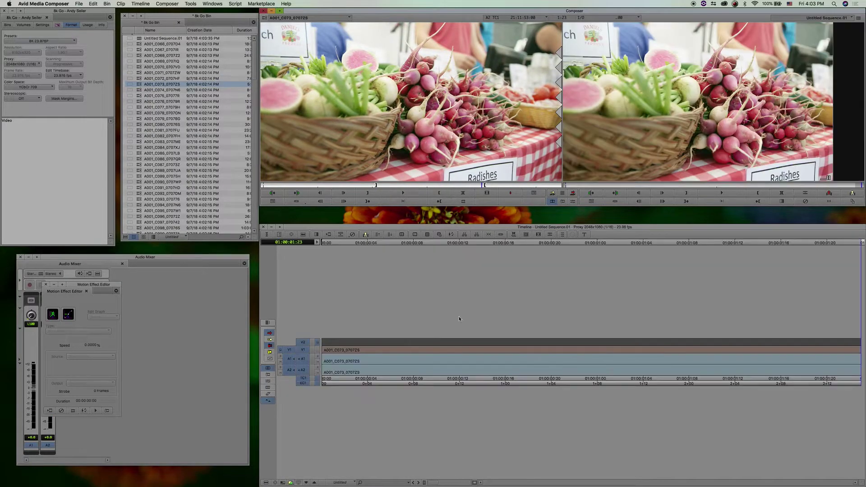
pyautogui.moveTo(484, 347); pyautogui.dragTo(568, 333)
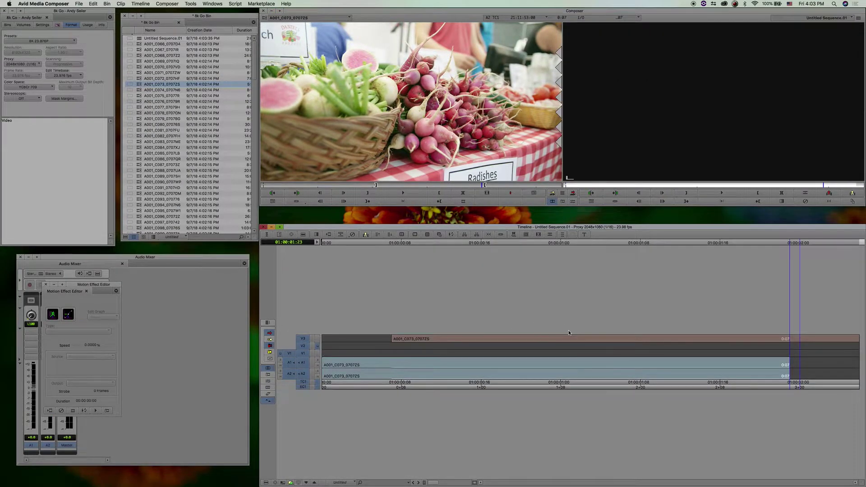
pyautogui.press('super+bracketleft')
pyautogui.moveTo(415, 252); pyautogui.dragTo(510, 264)
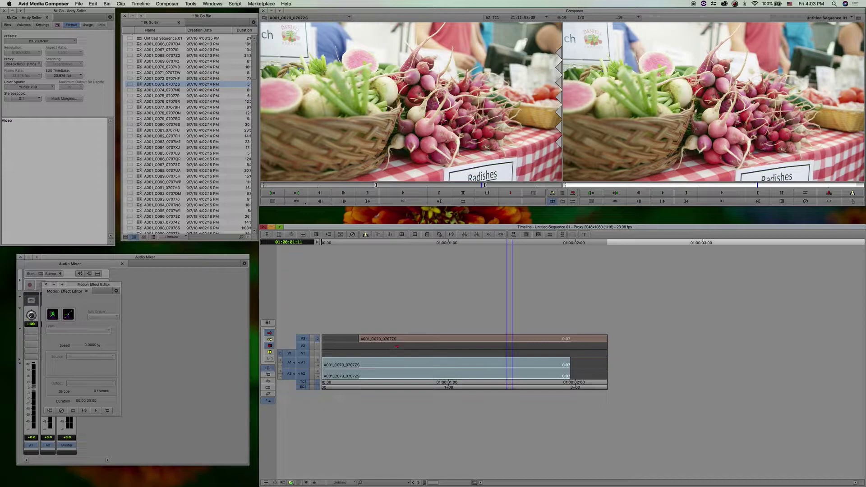
pyautogui.moveTo(398, 339); pyautogui.dragTo(361, 346)
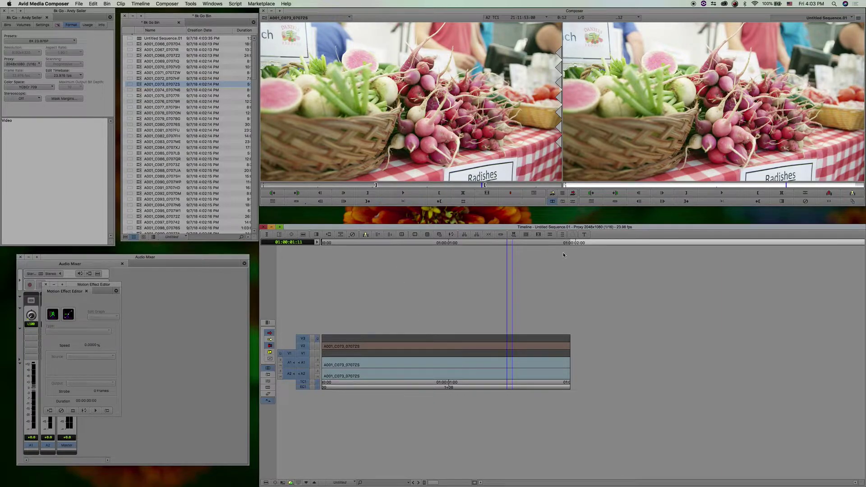
# Step: Review the sequence and source clip, then select a clip in the 8k Go Bin
pyautogui.moveTo(454, 245); pyautogui.dragTo(435, 254)
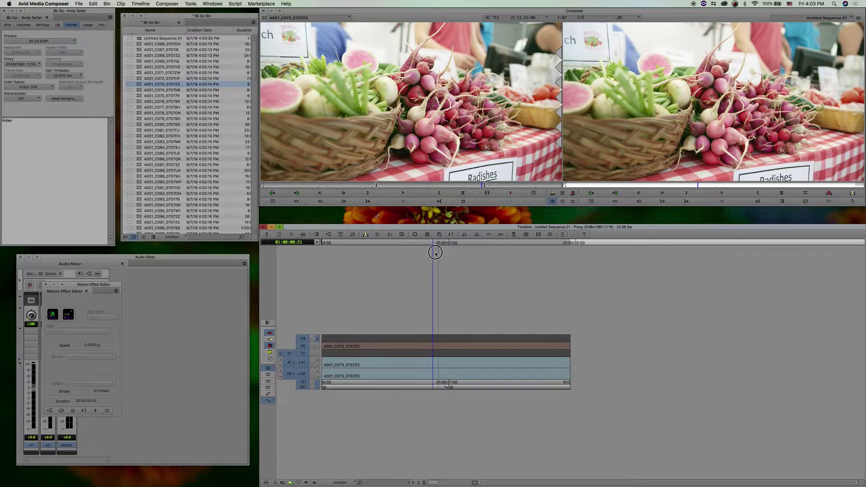
pyautogui.click(423, 96)
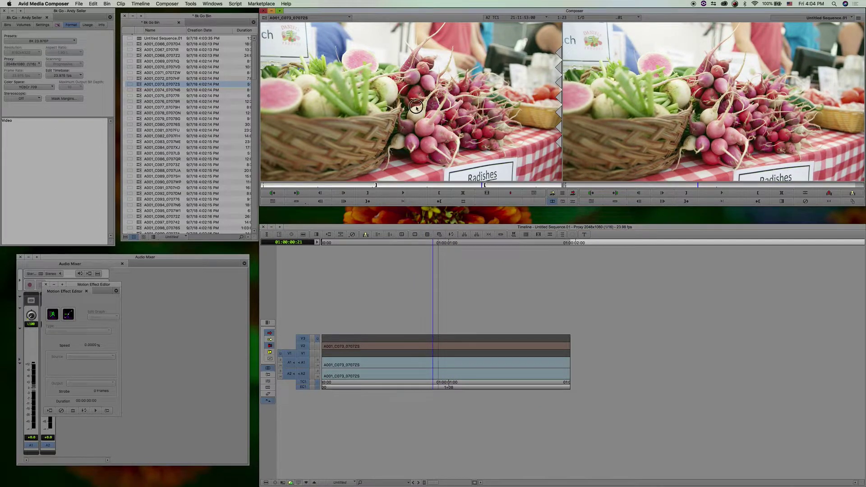
pyautogui.click(368, 201)
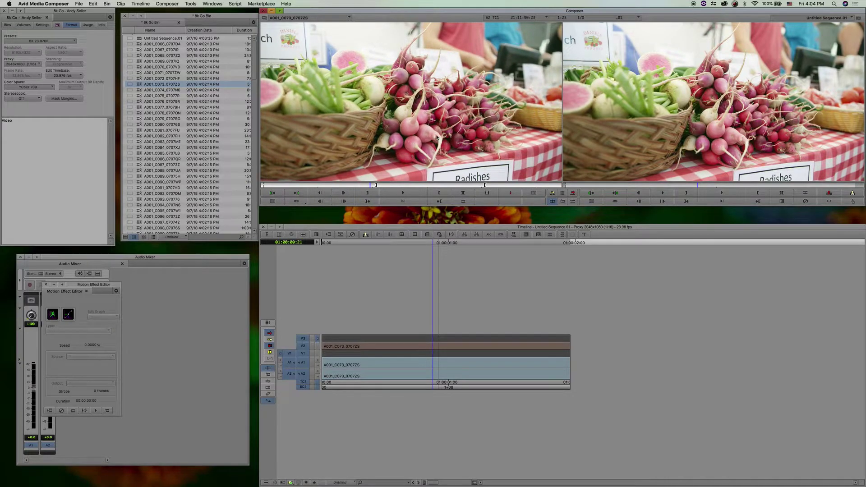
pyautogui.click(212, 51)
pyautogui.click(138, 46)
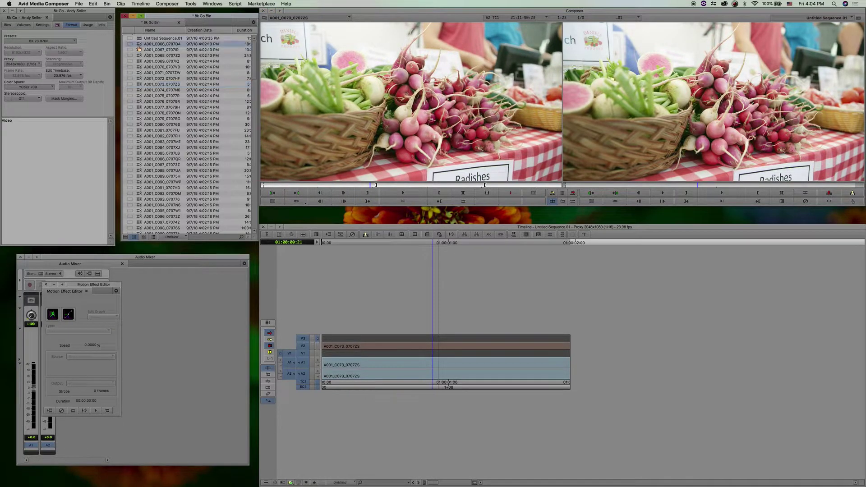
# Step: Select all bin clips and set their RED Gamma Curve to REDlogFilm, applied to all clips
pyautogui.press('super+a')
pyautogui.rightClick(137, 40)
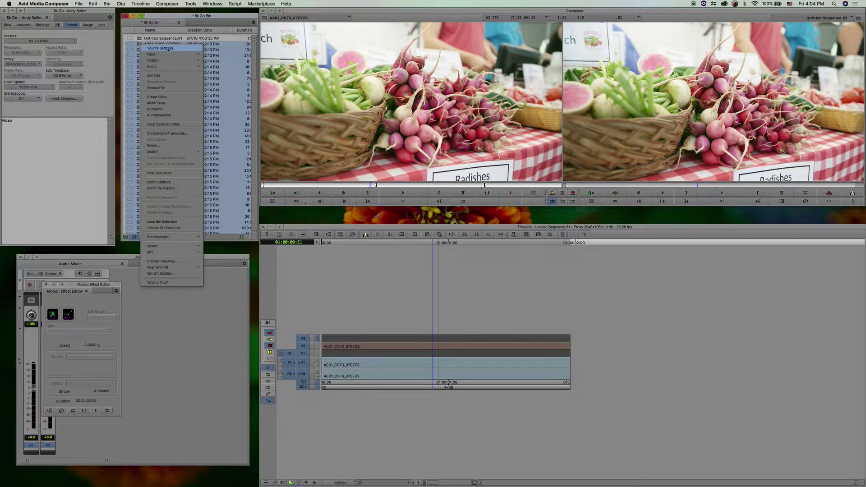
pyautogui.click(171, 50)
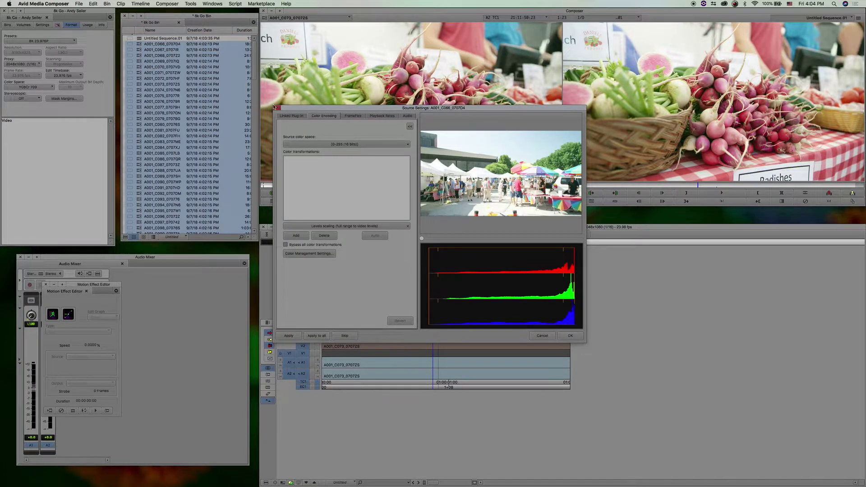
pyautogui.click(292, 116)
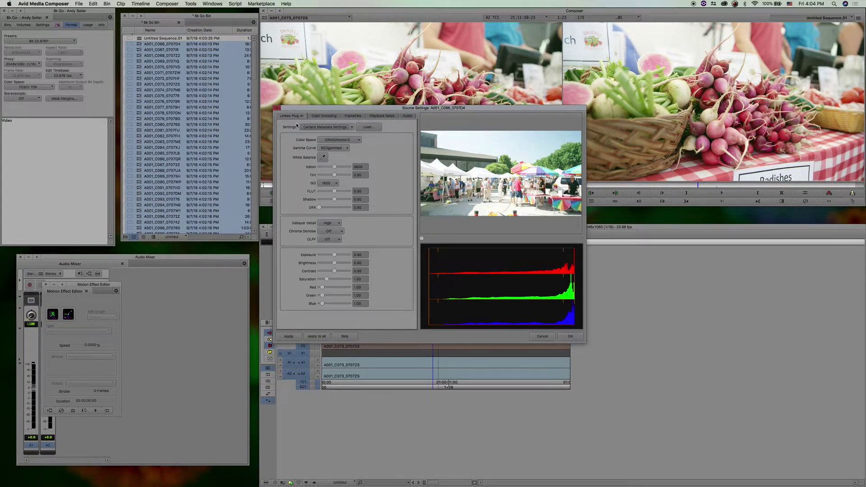
pyautogui.click(328, 149)
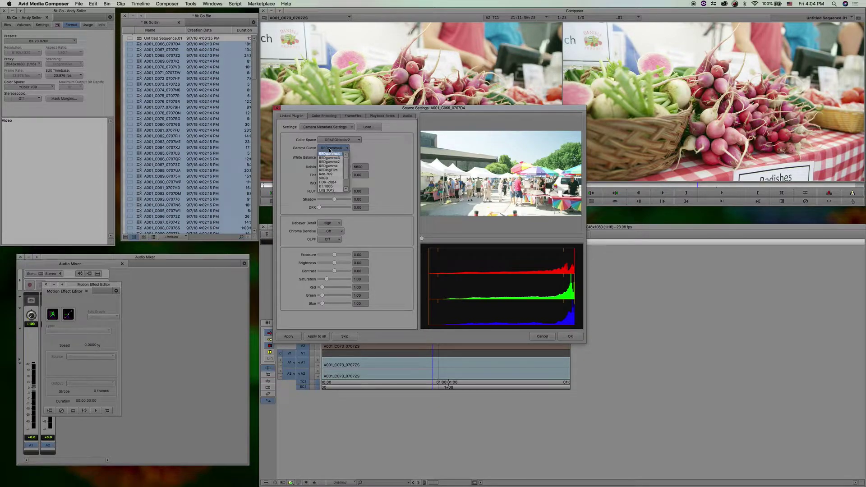
pyautogui.click(334, 171)
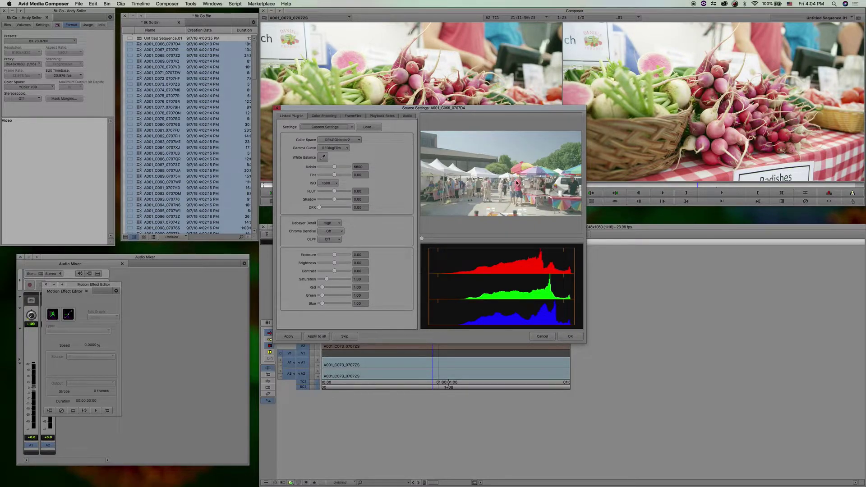
pyautogui.click(317, 337)
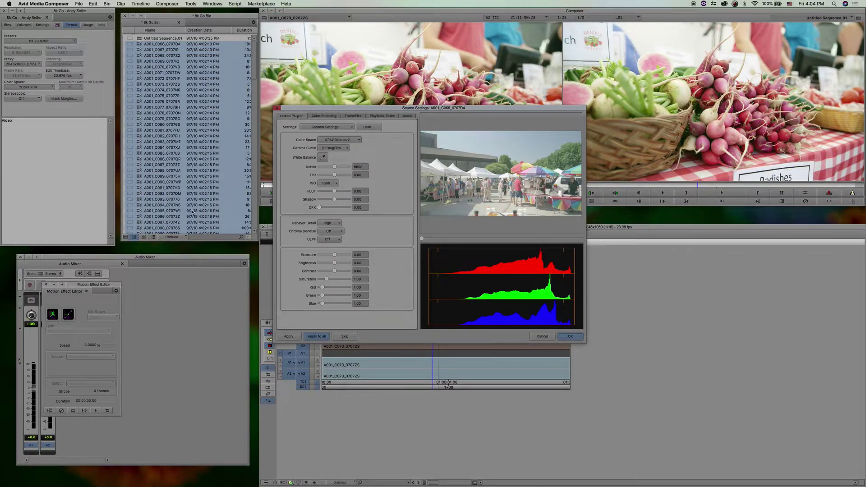
pyautogui.click(139, 210)
# Step: Load clips from the bin, ending on musicians clip A001_C105_0707ON
pyautogui.click(140, 217)
pyautogui.doubleClick(140, 217)
pyautogui.scroll(-1, 139, 212)
pyautogui.doubleClick(139, 217)
pyautogui.scroll(-2, 141, 219)
pyautogui.doubleClick(140, 218)
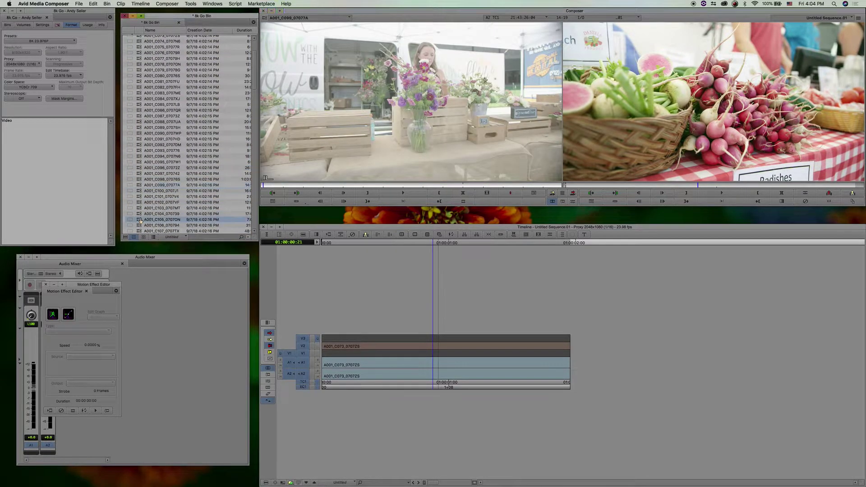
pyautogui.scroll(-5, 140, 219)
# Step: Play the musicians clip briefly, move the sequence playhead back, and show the Proxy resolution choices
pyautogui.press('space')
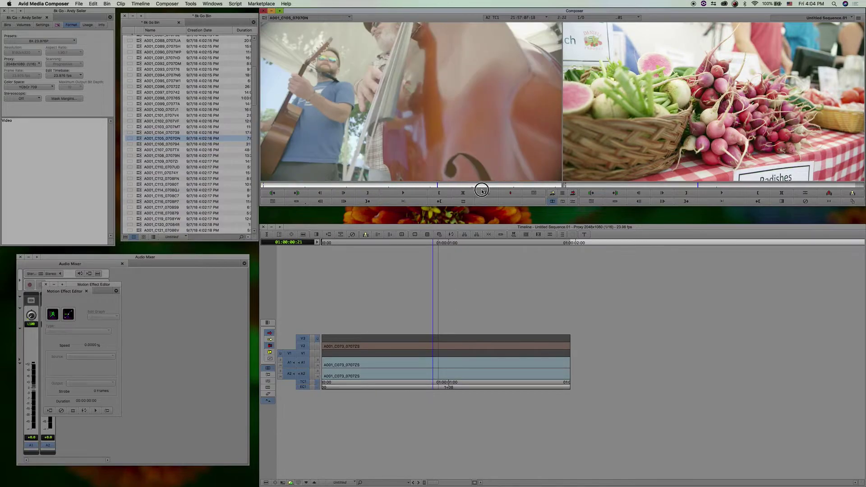
pyautogui.press('space')
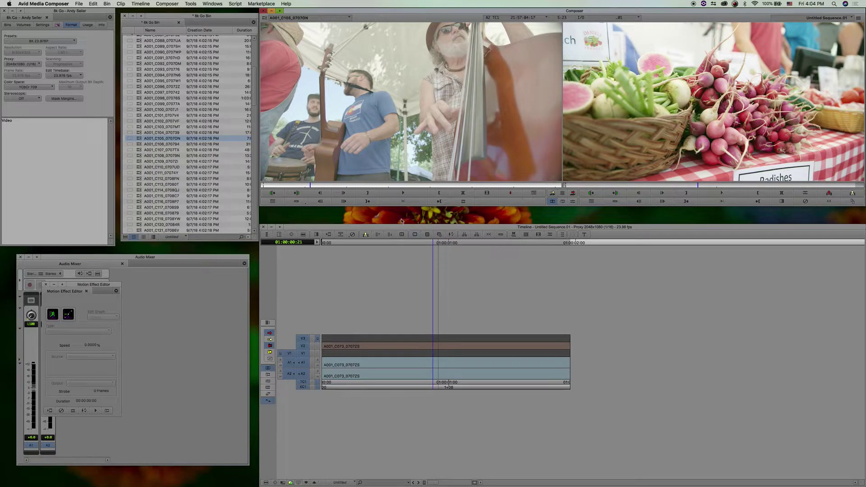
pyautogui.moveTo(444, 245); pyautogui.dragTo(324, 247)
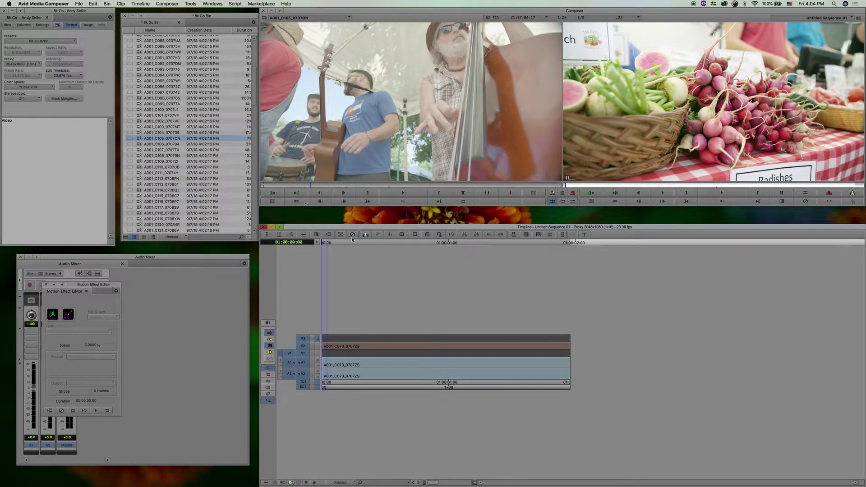
pyautogui.click(21, 64)
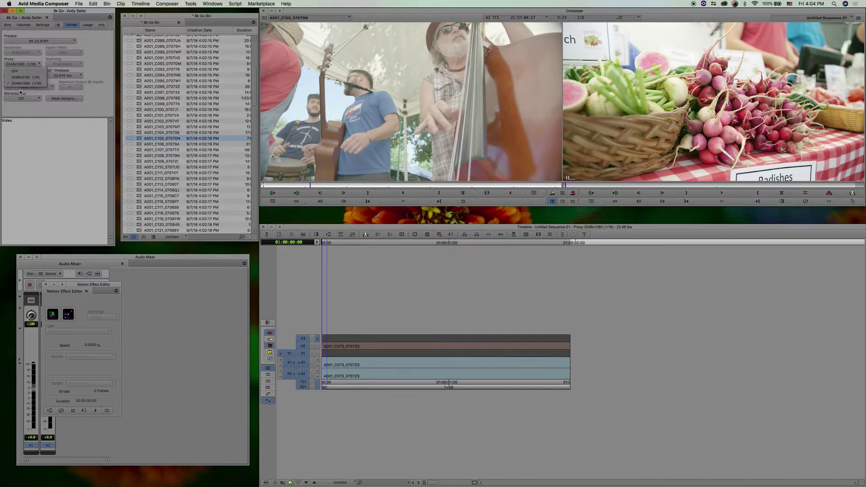
# Step: Close the proxy list unchanged, then enlarge and reposition the 8k Go Bin window
pyautogui.click(428, 300)
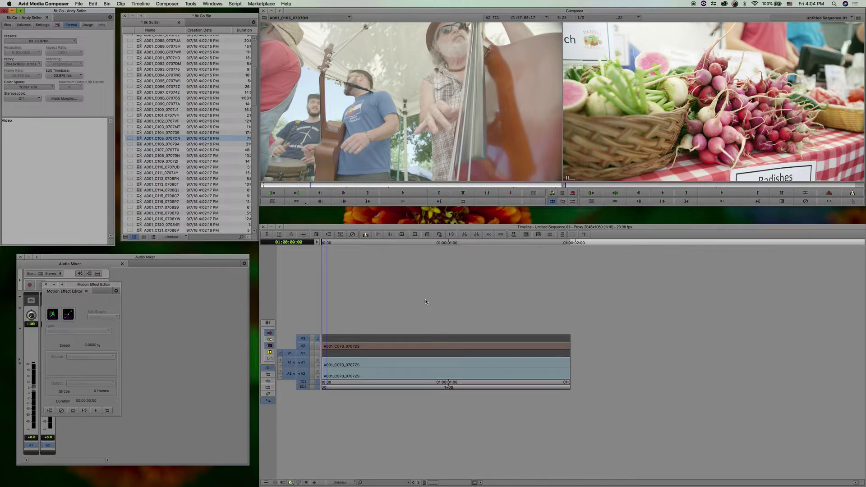
pyautogui.moveTo(257, 240)
pyautogui.mouseDown()
pyautogui.moveTo(230, 262)
pyautogui.moveTo(319, 248)
pyautogui.moveTo(248, 244)
pyautogui.moveTo(255, 251)
pyautogui.mouseUp()
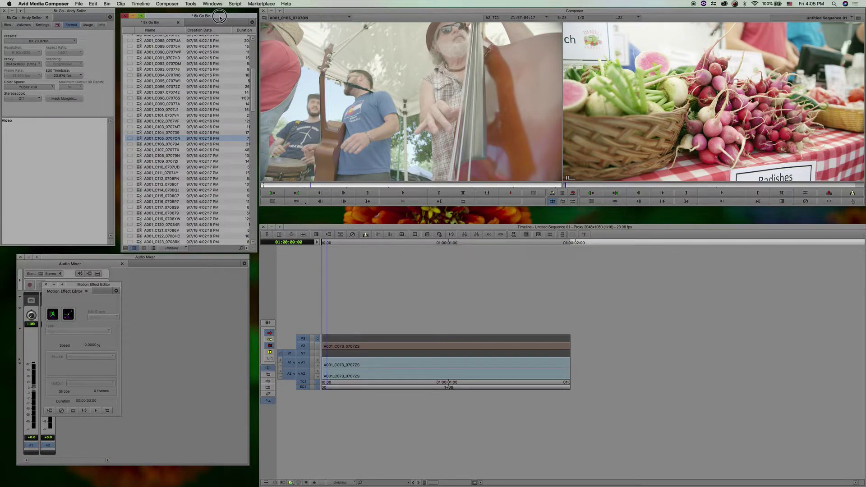
pyautogui.moveTo(220, 18); pyautogui.dragTo(218, 15)
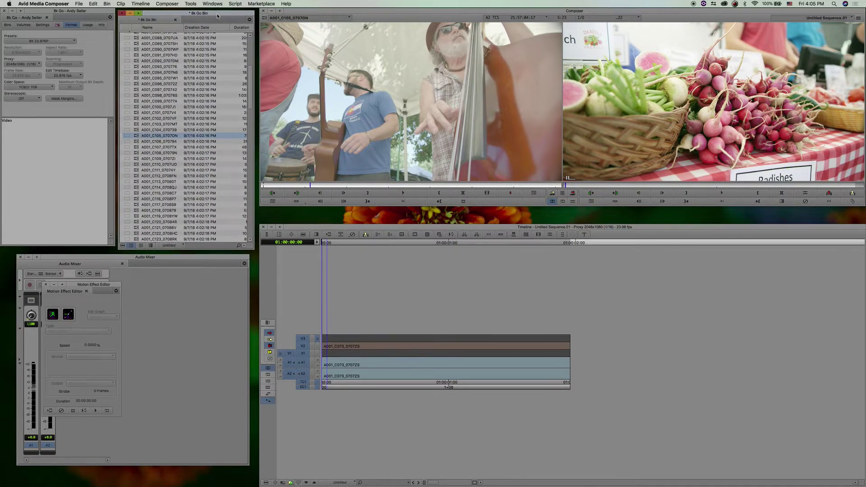
# Step: Set the project format to the HD 1080 preset 1080p/23.976
pyautogui.click(18, 64)
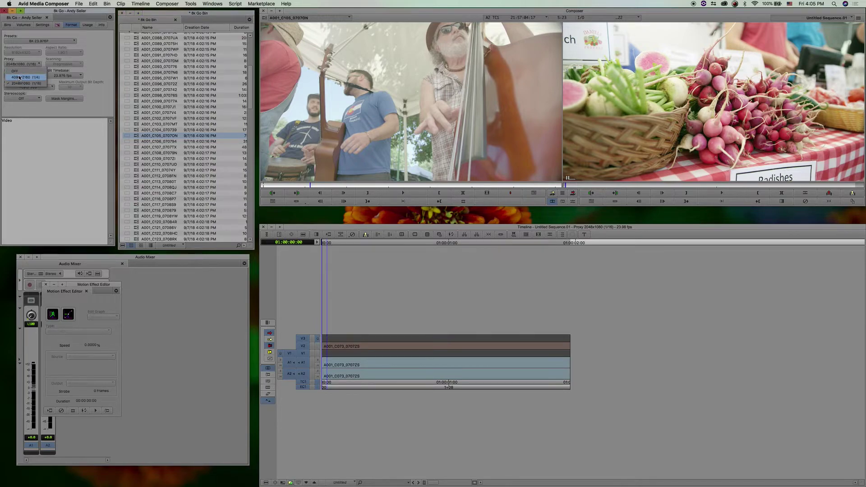
pyautogui.click(38, 41)
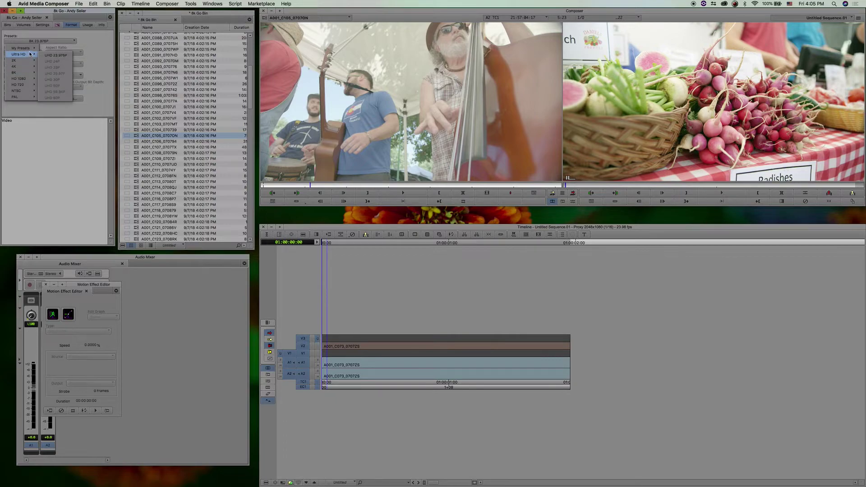
pyautogui.moveTo(24, 81)
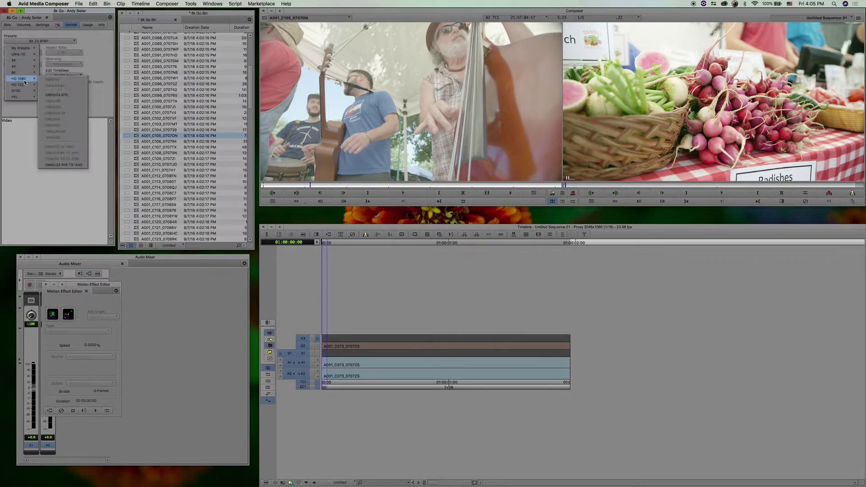
pyautogui.click(63, 96)
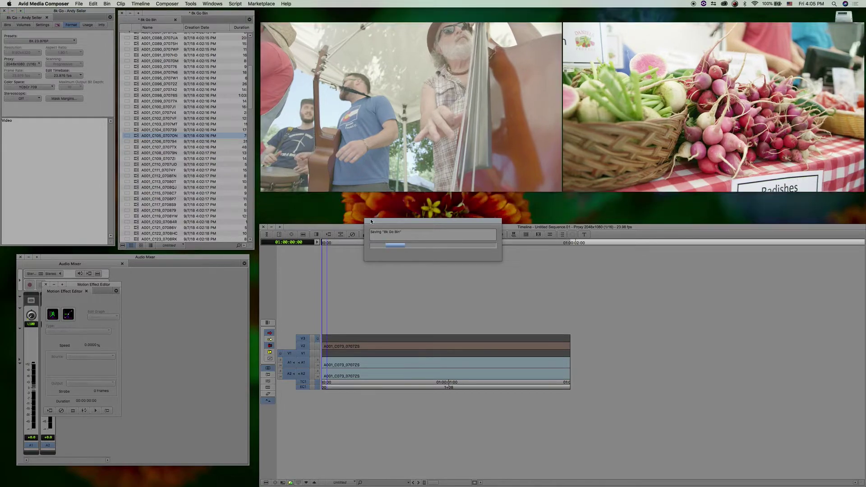
# Step: Move to the one-second mark and set the V2 radishes clip's FrameFlex size to 47.8
pyautogui.click(350, 244)
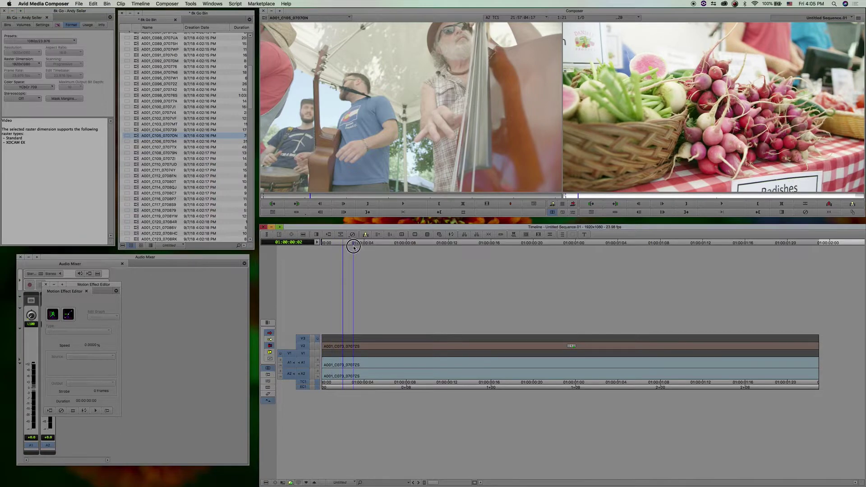
pyautogui.moveTo(351, 245); pyautogui.dragTo(570, 325)
pyautogui.click(552, 346)
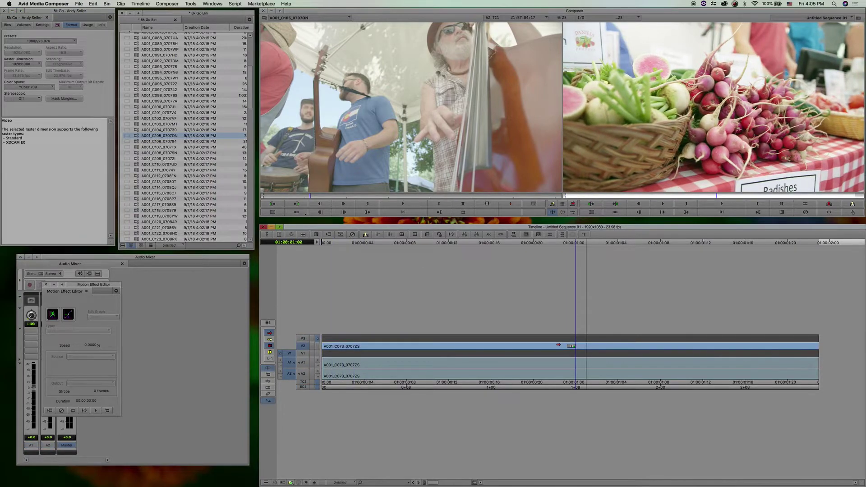
pyautogui.click(573, 212)
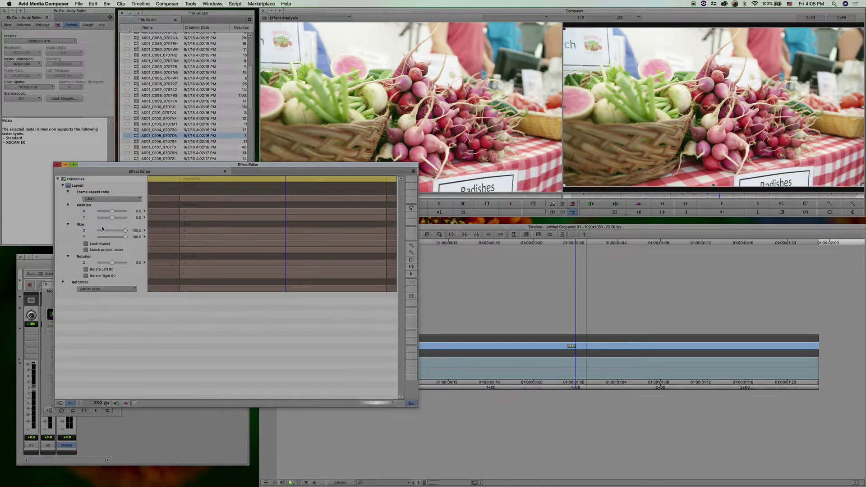
pyautogui.click(111, 232)
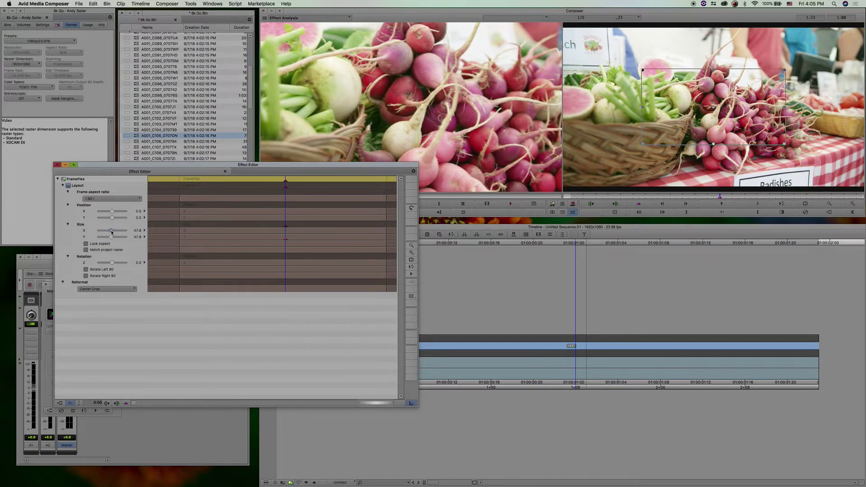
# Step: Exit Effect Mode and set playback Video Quality to draft
pyautogui.click(58, 165)
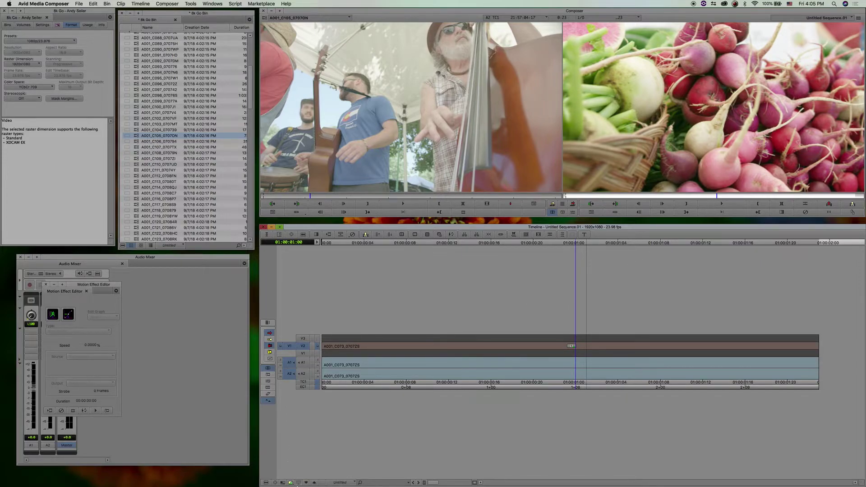
pyautogui.click(290, 483)
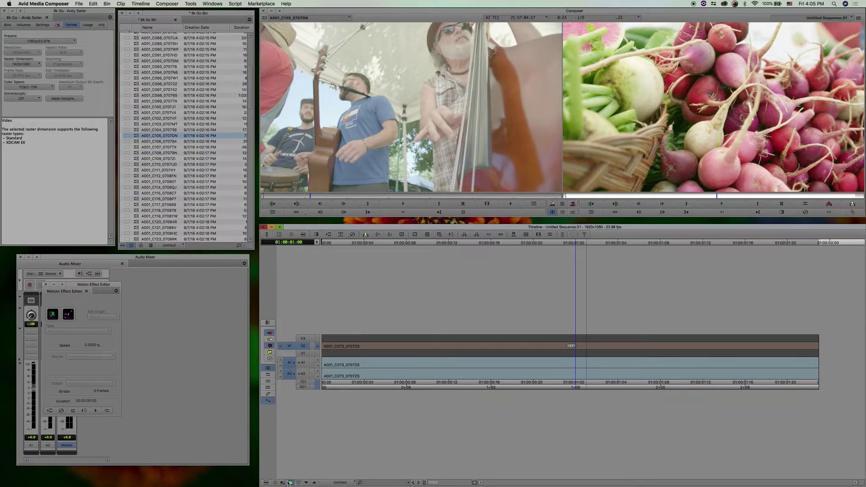
pyautogui.click(292, 483)
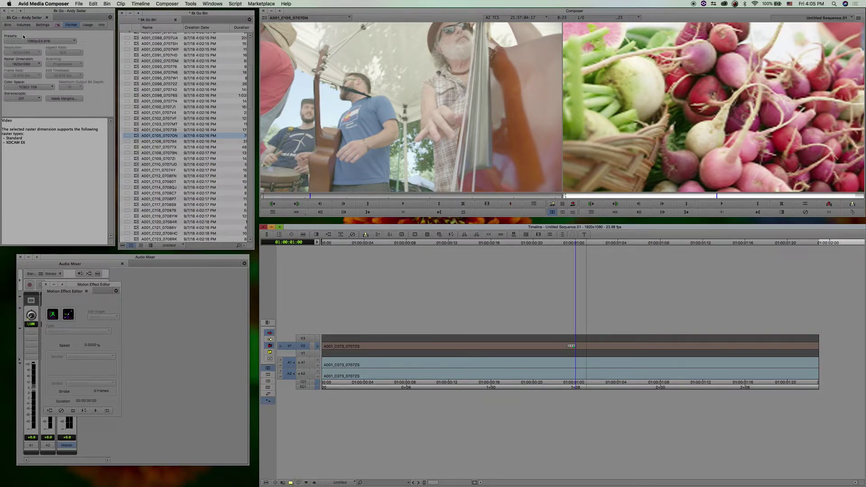
# Step: Switch the project format to the 8K 8192x4320 preset
pyautogui.click(23, 64)
pyautogui.click(40, 41)
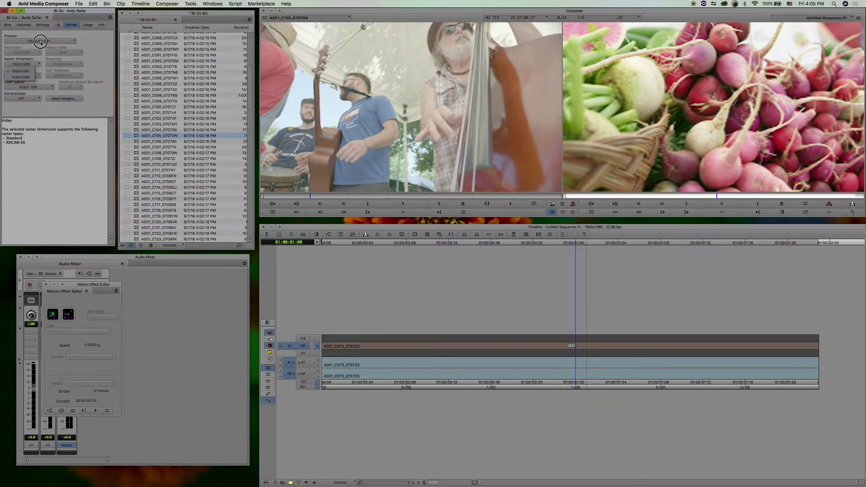
pyautogui.moveTo(31, 67)
pyautogui.moveTo(64, 68)
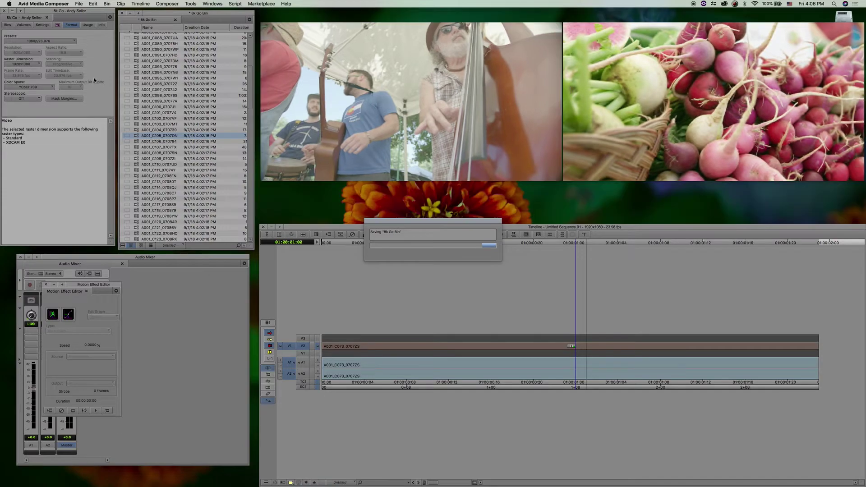
# Step: Open the 8k Go Bin from the Bins list and widen it to reveal the Drive column
pyautogui.click(7, 25)
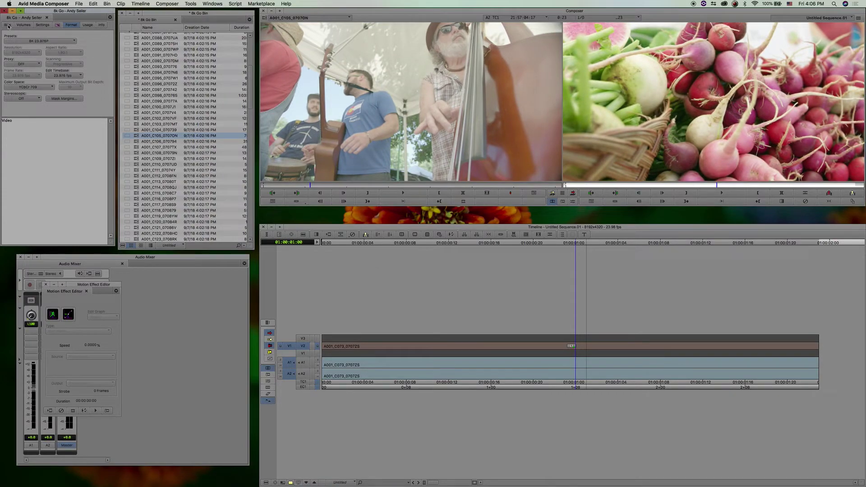
pyautogui.doubleClick(10, 51)
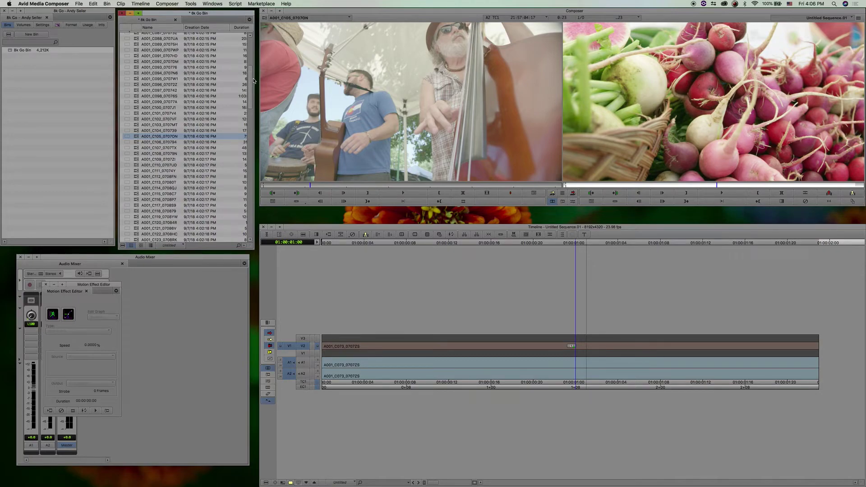
pyautogui.moveTo(255, 80); pyautogui.dragTo(268, 78)
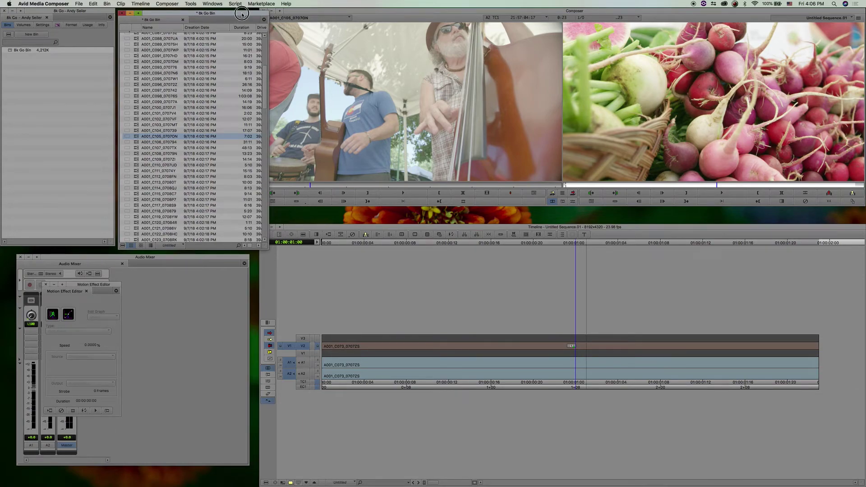
pyautogui.moveTo(237, 13); pyautogui.dragTo(239, 14)
pyautogui.moveTo(369, 485)
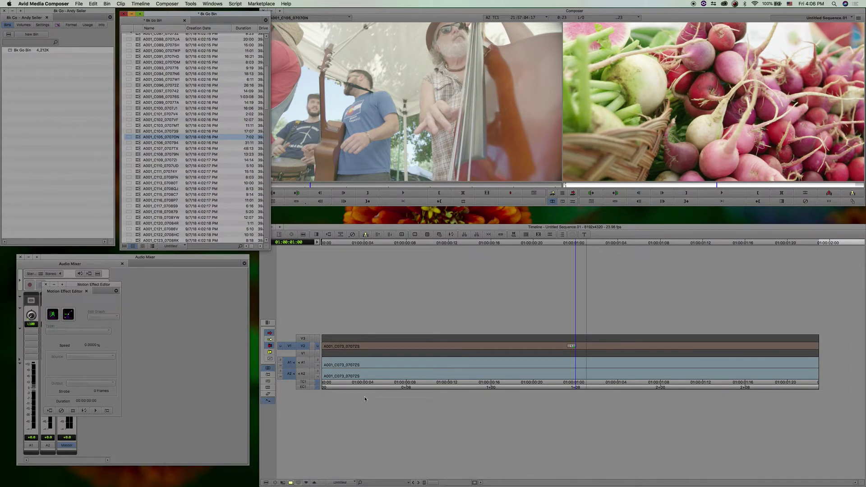
pyautogui.scroll(3, 226, 184)
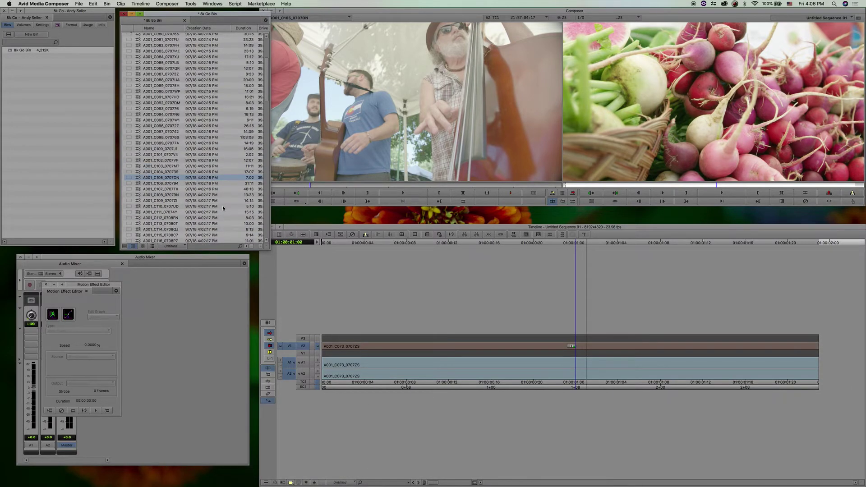
pyautogui.scroll(6, 269, 87)
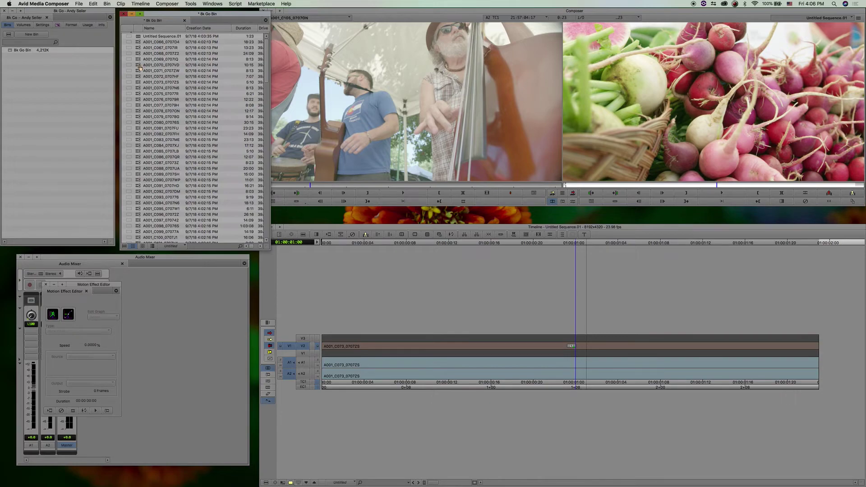
pyautogui.moveTo(113, 486)
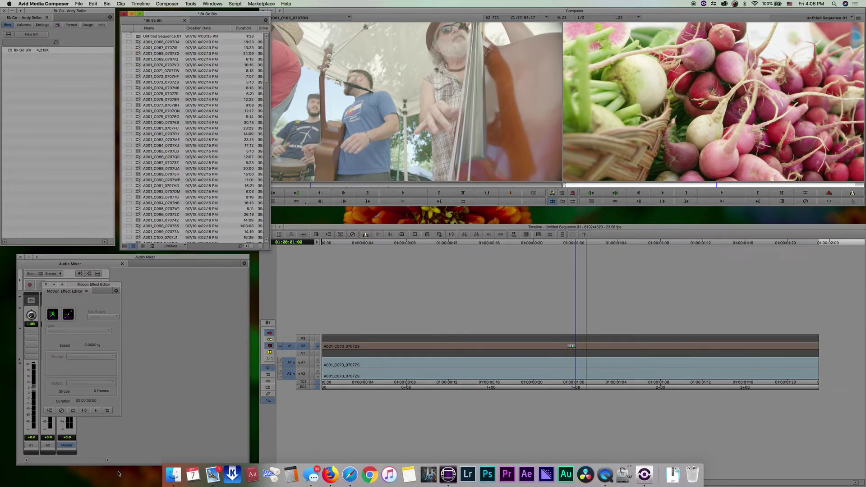